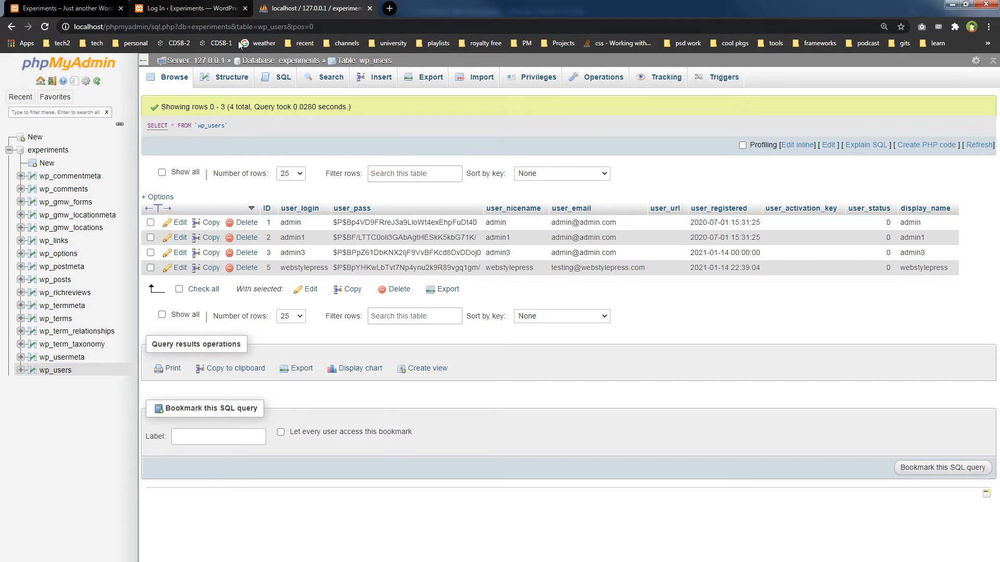
Sign in to WordPress as admin with the current password to reach the Dashboard, then log out
{"action": "key", "text": "ctrl+shift+Tab"}
{"action": "left_click", "coordinate": [460, 266]}
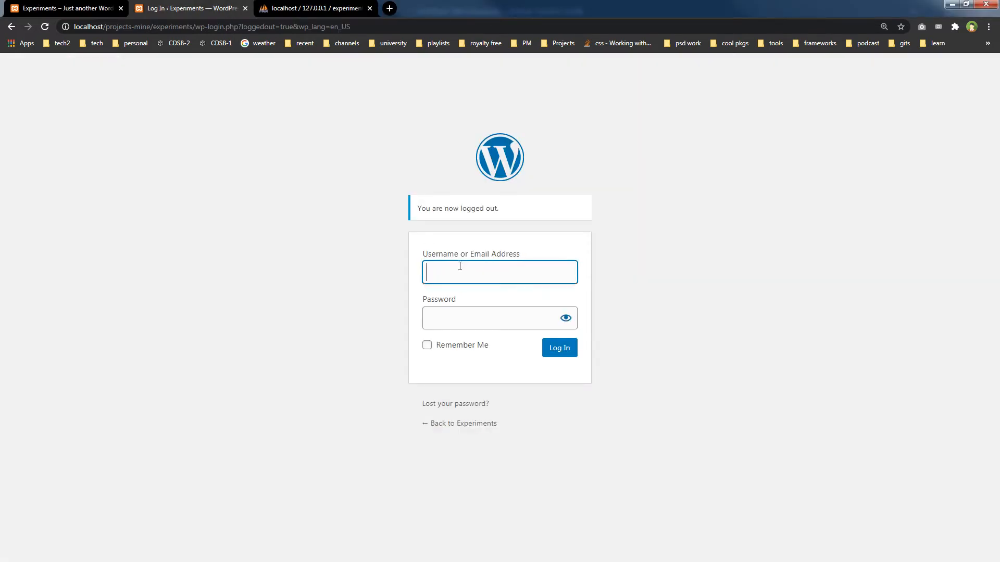
{"action": "type", "text": "admin"}
{"action": "key", "text": "Tab"}
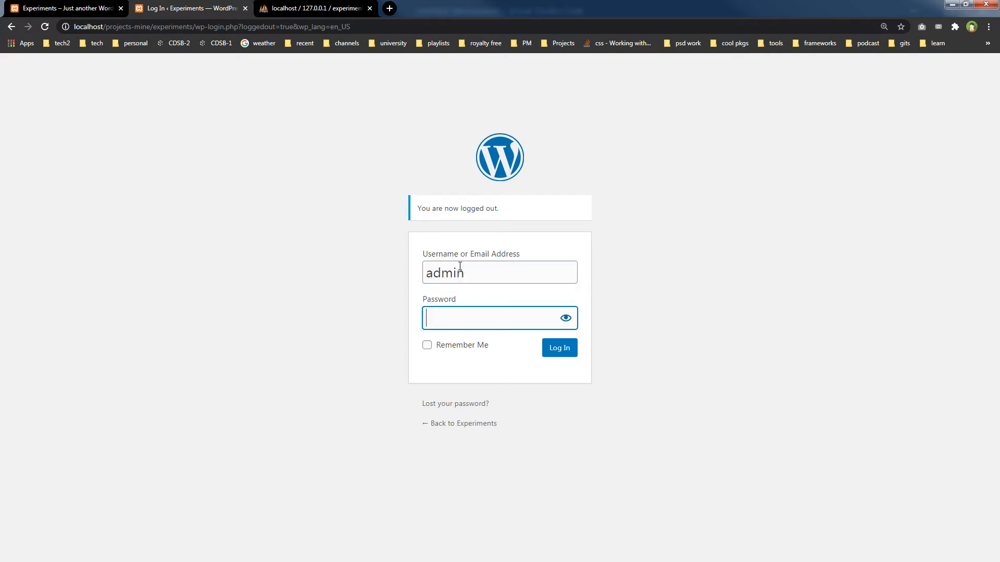
{"action": "type", "text": "adm"}
{"action": "key", "text": "BackSpace"}
{"action": "key", "text": "BackSpace"}
{"action": "key", "text": "BackSpace"}
{"action": "type", "text": "•••••••••••••"}
{"action": "key", "text": "Return"}
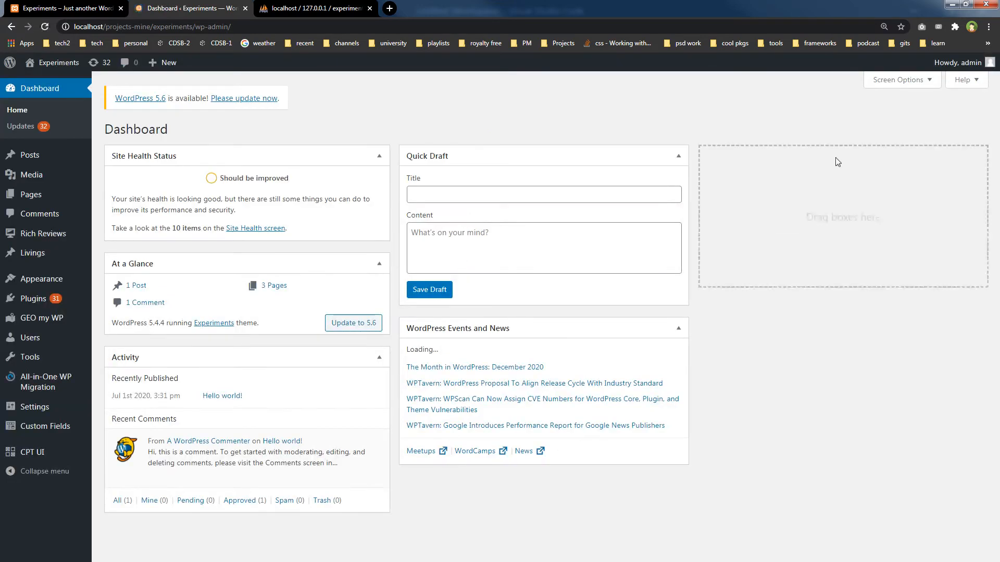
{"action": "mouse_move", "coordinate": [943, 63]}
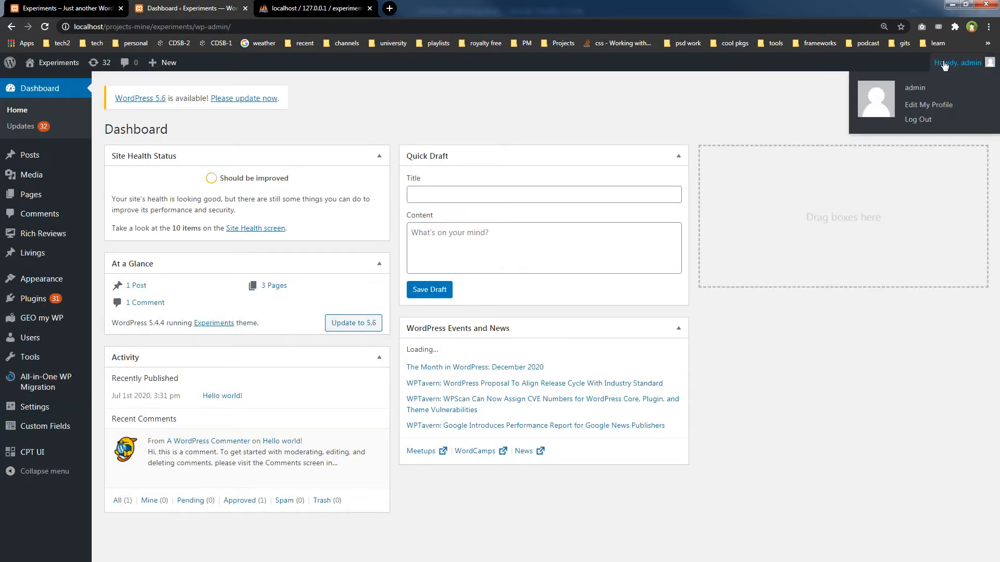
{"action": "left_click", "coordinate": [928, 123]}
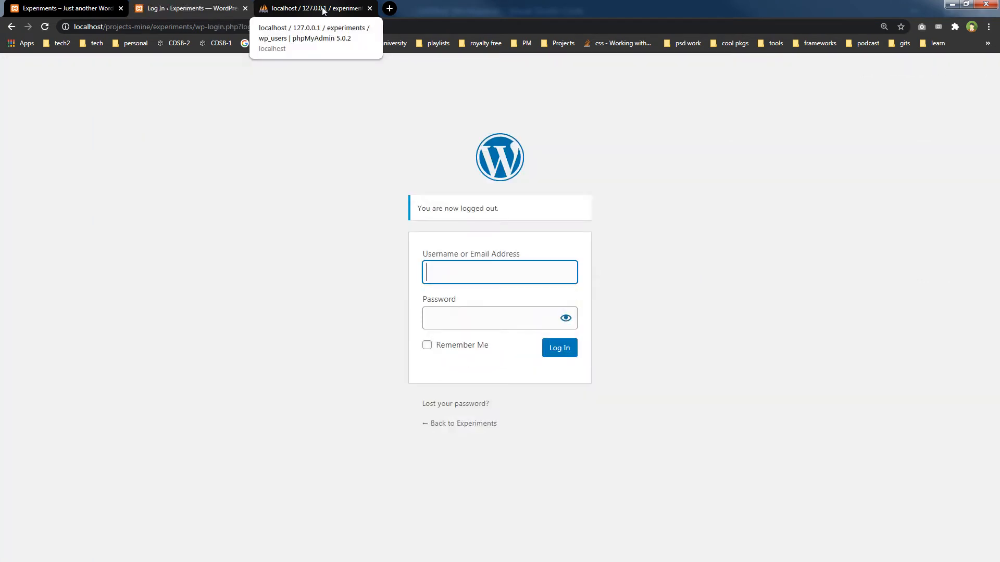
Open the admin row of wp_users in phpMyAdmin's full edit form
{"action": "left_click", "coordinate": [323, 10]}
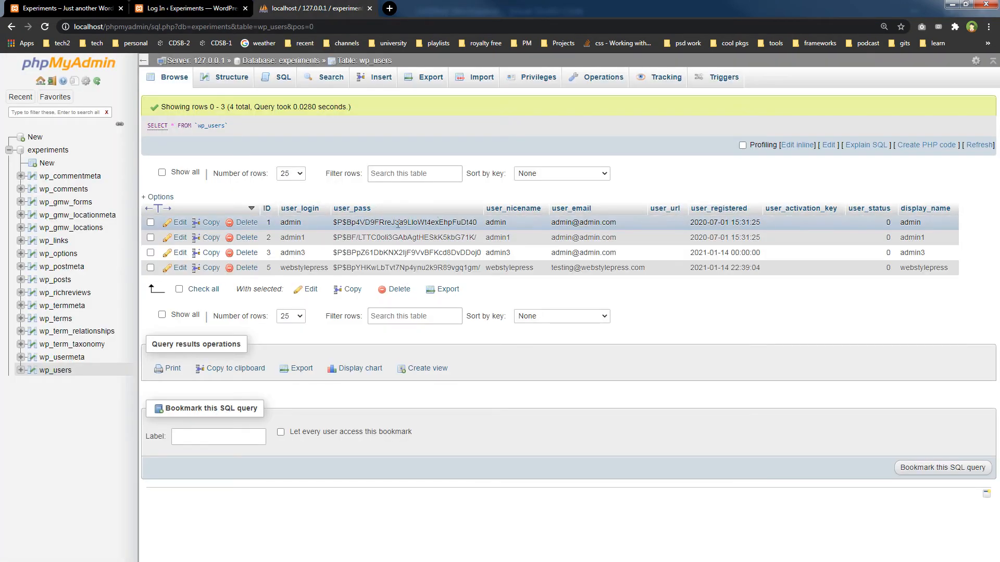
{"action": "double_click", "coordinate": [446, 221]}
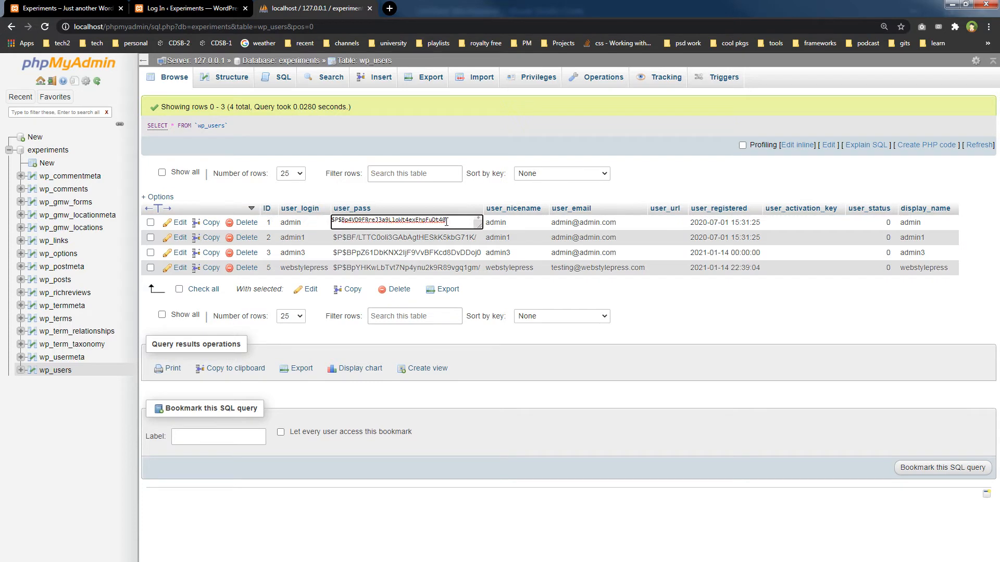
{"action": "key", "text": "Escape"}
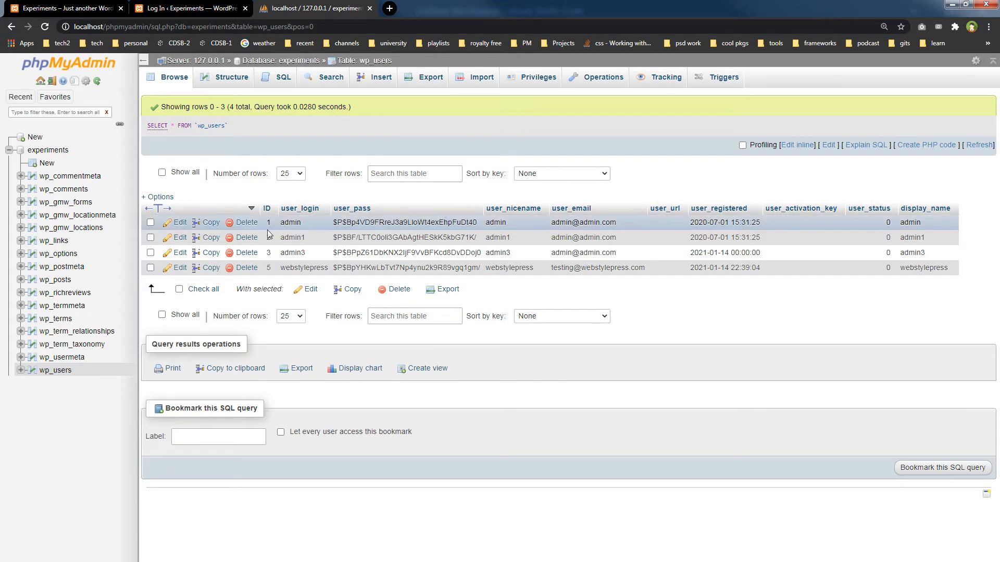
{"action": "left_click", "coordinate": [178, 223]}
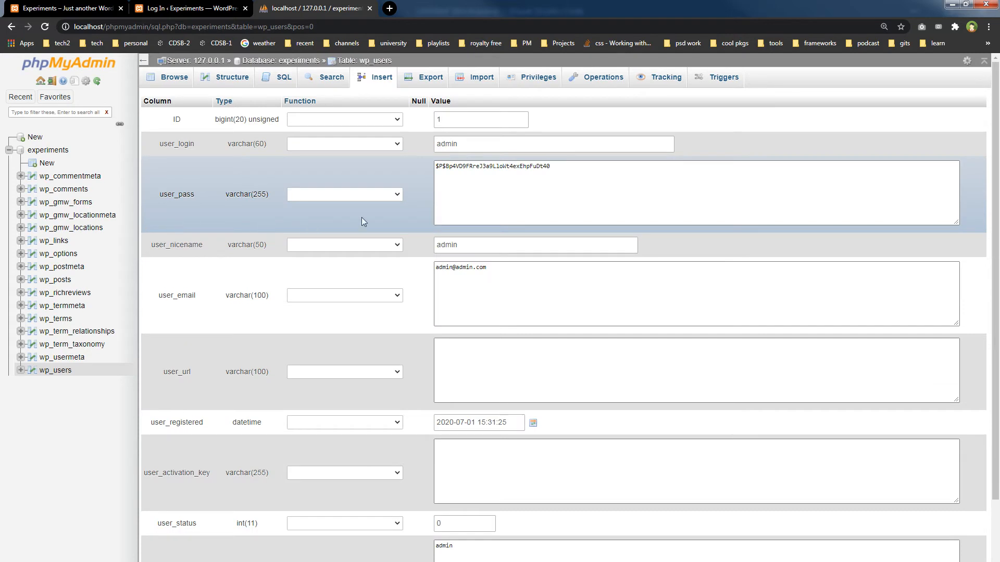
Replace the old user_pass hash with the new plain-text password
{"action": "left_click_drag", "start_coordinate": [160, 195], "coordinate": [195, 196]}
{"action": "left_click", "coordinate": [506, 167]}
{"action": "key", "text": "shift+Left"}
{"action": "key", "text": "shift+Left"}
{"action": "key", "text": "shift+Left"}
{"action": "key", "text": "shift+Left"}
{"action": "key", "text": "shift+Left"}
{"action": "key", "text": "shift+Left"}
{"action": "key", "text": "shift+Left"}
{"action": "key", "text": "shift+Left"}
{"action": "key", "text": "shift+Left"}
{"action": "key", "text": "shift+Left"}
{"action": "key", "text": "shift+Left"}
{"action": "key", "text": "shift+Left"}
{"action": "key", "text": "shift+Left"}
{"action": "key", "text": "shift+Left"}
{"action": "key", "text": "shift+Left"}
{"action": "key", "text": "shift+Left"}
{"action": "key", "text": "shift+Left"}
{"action": "key", "text": "shift+Left"}
{"action": "key", "text": "shift+Left"}
{"action": "key", "text": "shift+Left"}
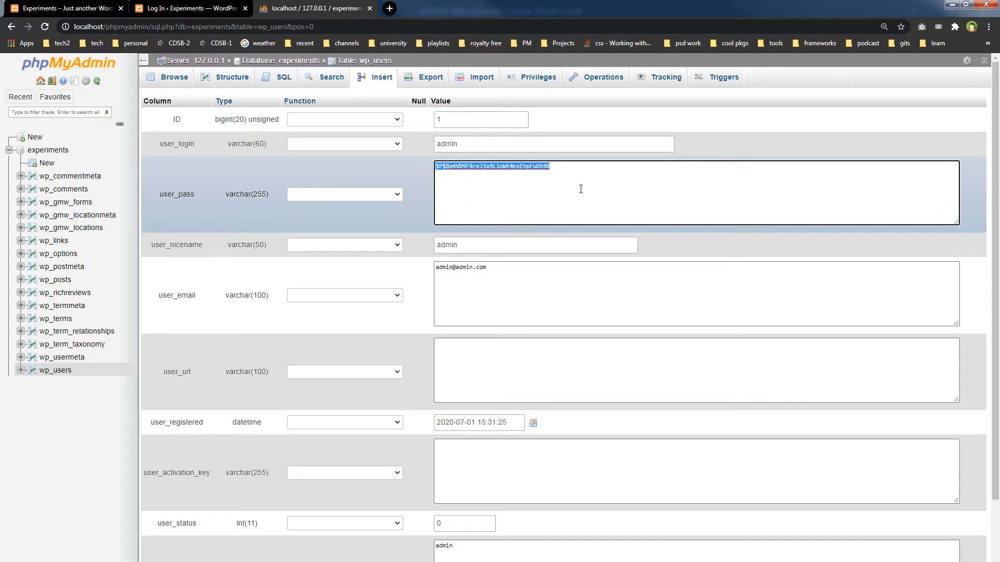
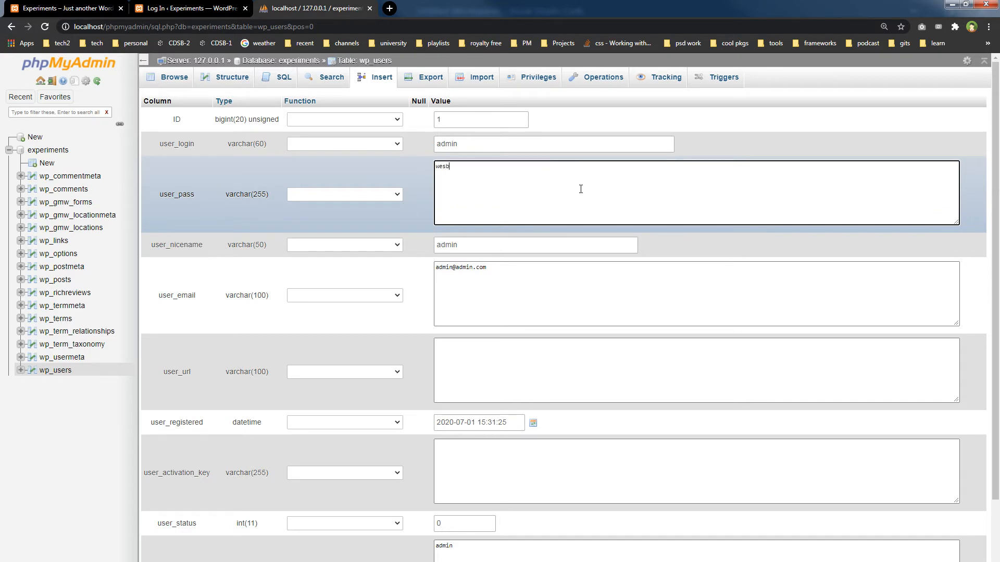
Set the user_pass Function to MD5 so the new password gets hashed
{"action": "left_click", "coordinate": [354, 194]}
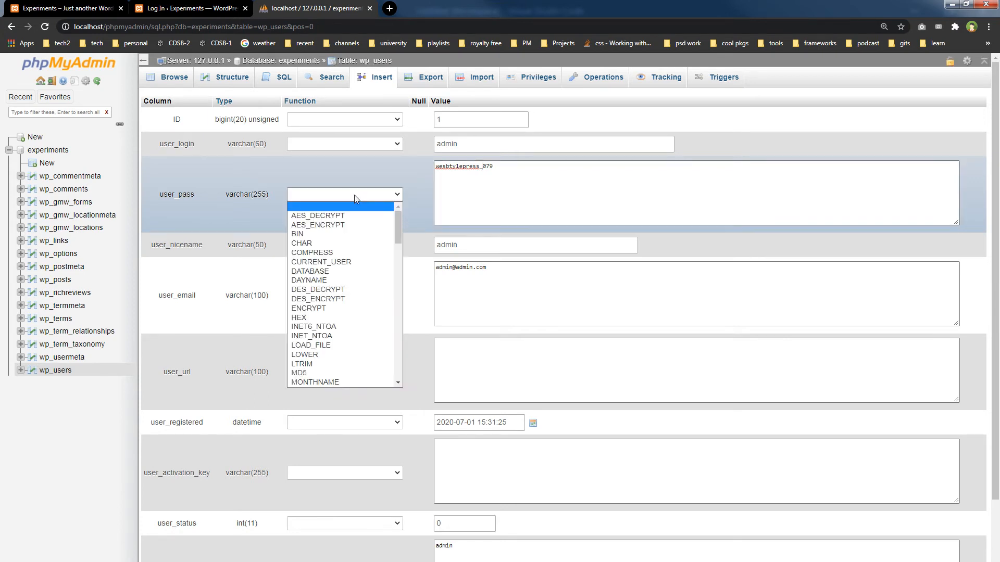
{"action": "left_click", "coordinate": [314, 373]}
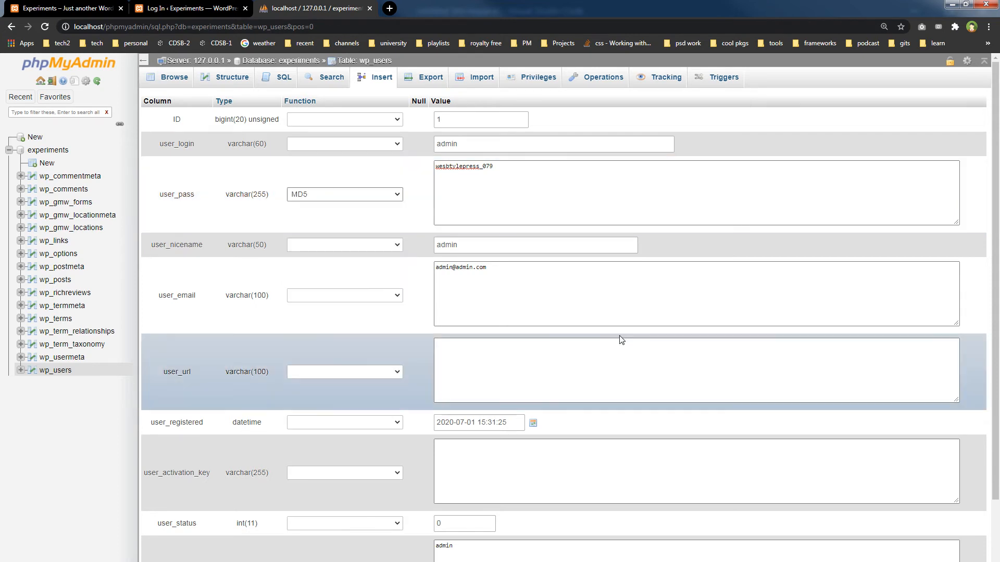
{"action": "left_click", "coordinate": [568, 190]}
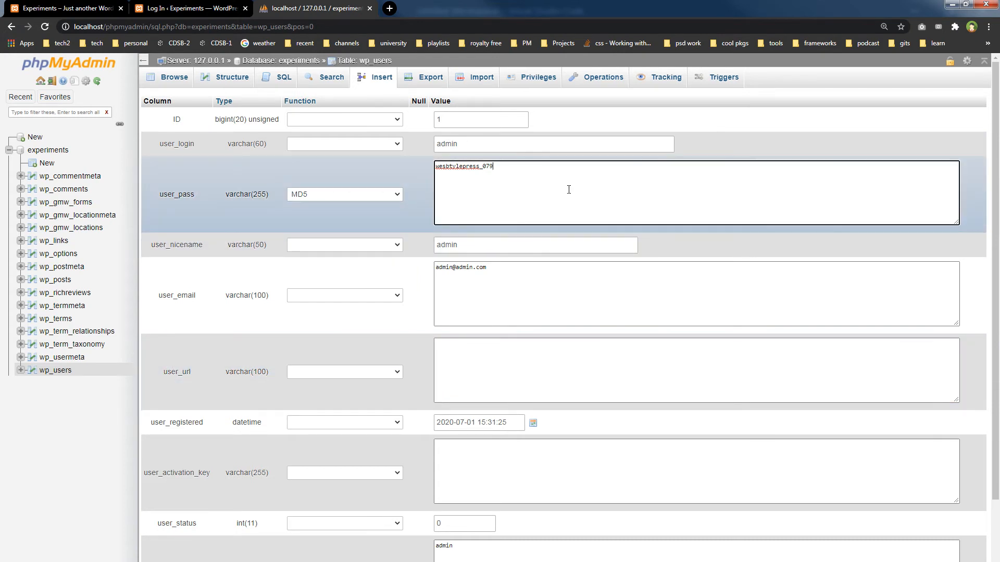
{"action": "left_click_drag", "start_coordinate": [195, 194], "coordinate": [177, 195]}
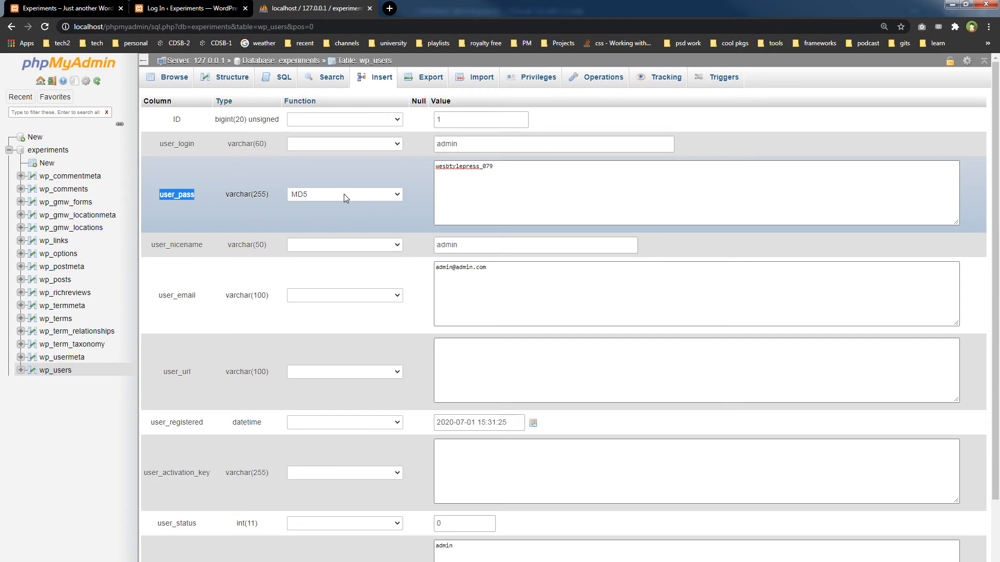
{"action": "left_click", "coordinate": [511, 172]}
{"action": "left_click_drag", "start_coordinate": [511, 172], "coordinate": [417, 167]}
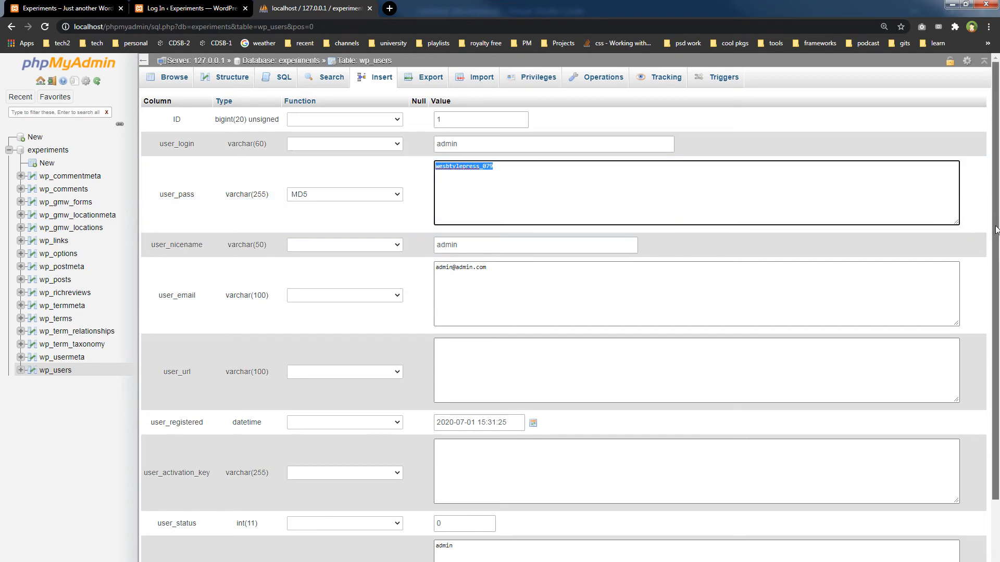
Save the edited admin row and refresh the wp_users listing to see the new hash
{"action": "scroll", "coordinate": [996, 224], "scroll_direction": "down", "scroll_amount": 2}
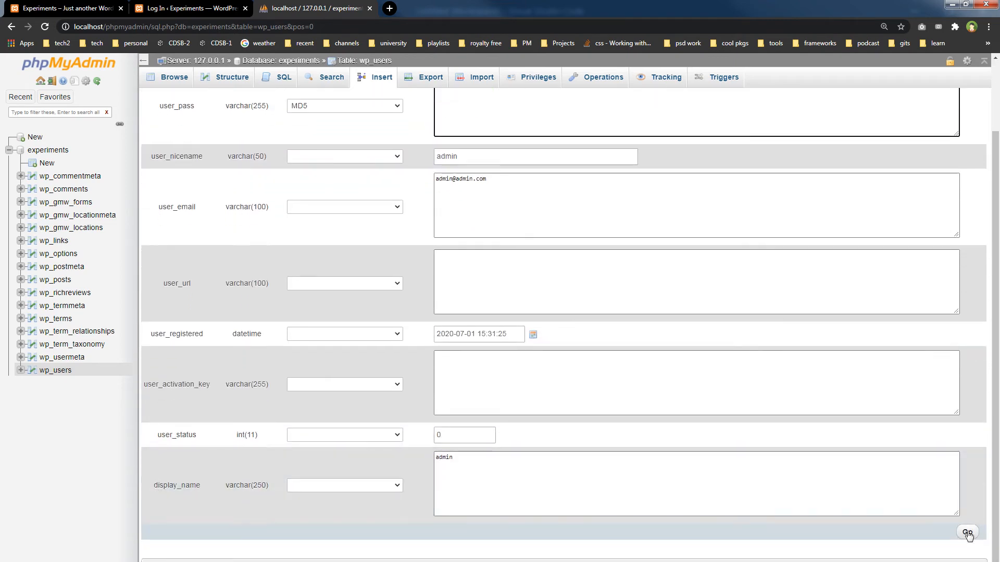
{"action": "left_click", "coordinate": [967, 533]}
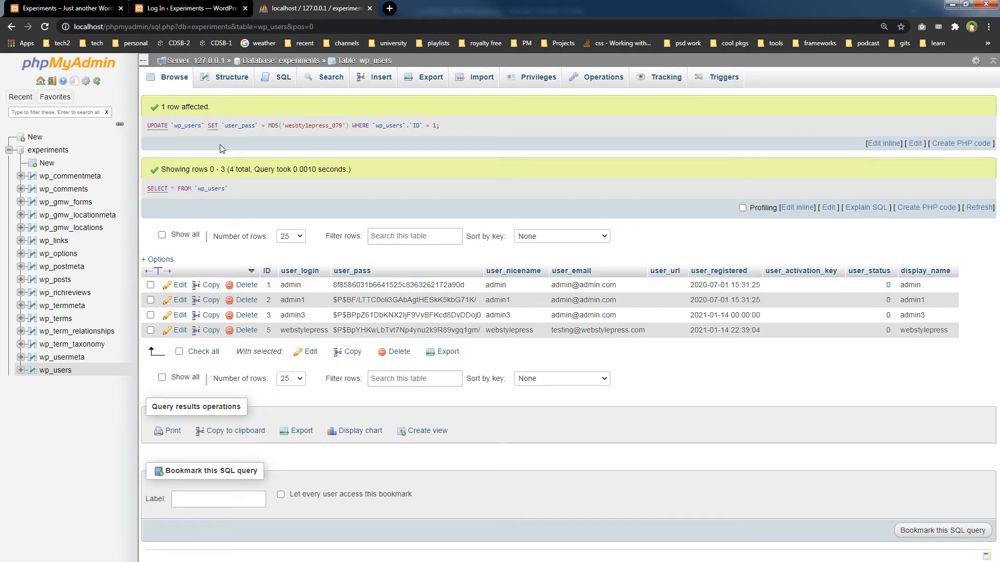
{"action": "left_click", "coordinate": [170, 82]}
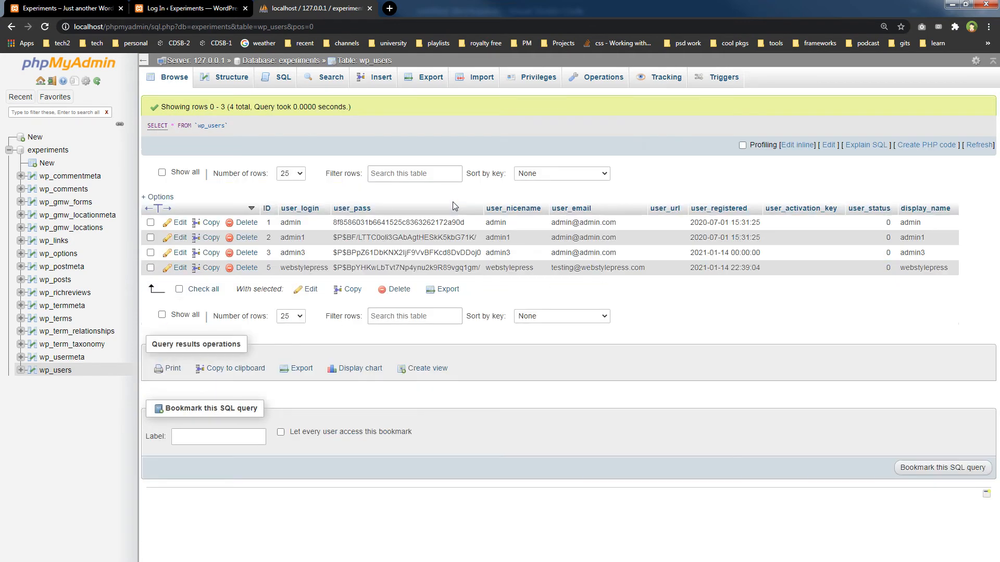
{"action": "left_click", "coordinate": [177, 83]}
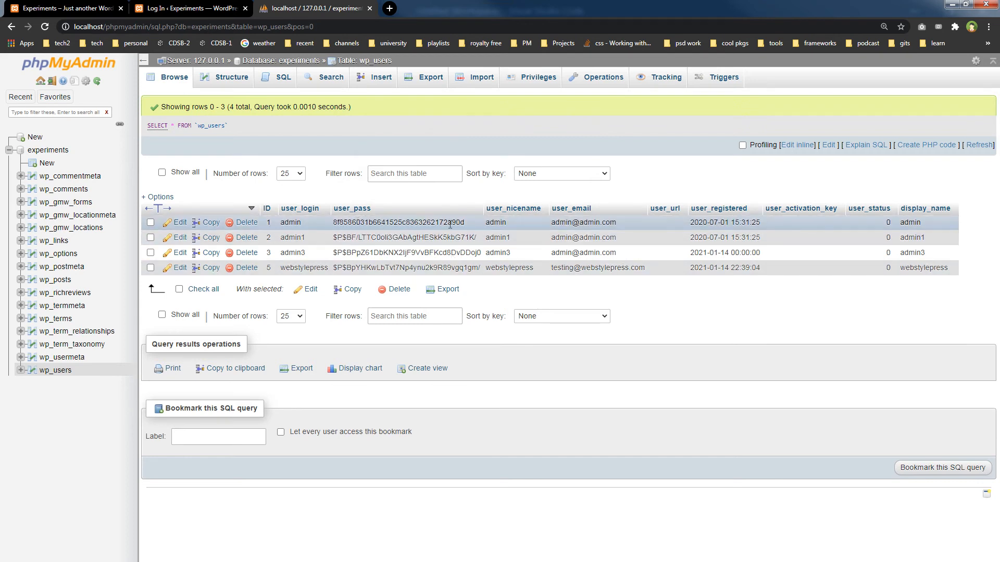
Attempt a WordPress login as admin with the new password, then paste the password again to retry
{"action": "left_click", "coordinate": [199, 10]}
{"action": "type", "text": "admin"}
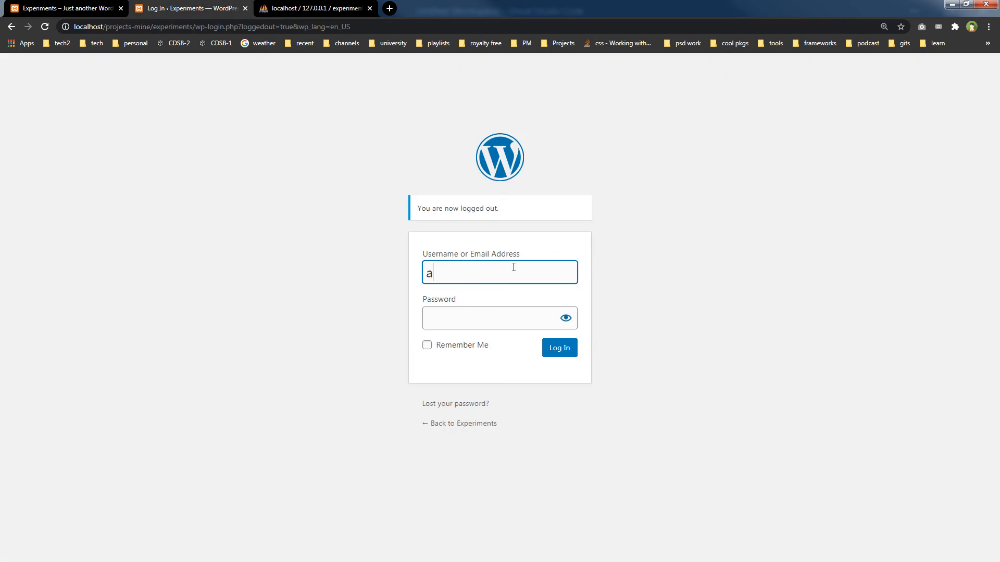
{"action": "key", "text": "Tab"}
{"action": "type", "text": "•••"}
{"action": "key", "text": "BackSpace"}
{"action": "type", "text": "•••••••••••"}
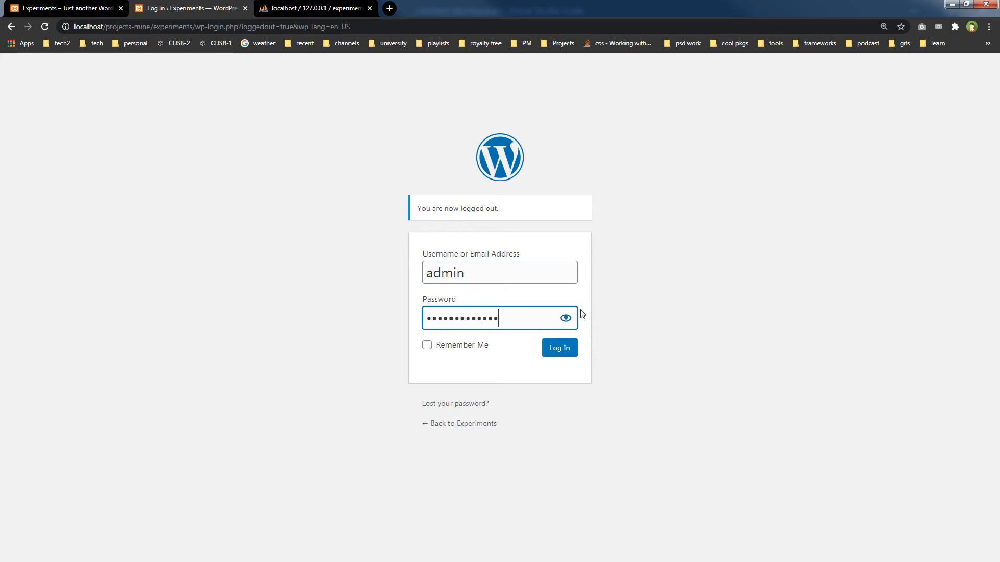
{"action": "left_click", "coordinate": [565, 318]}
{"action": "left_click", "coordinate": [563, 354]}
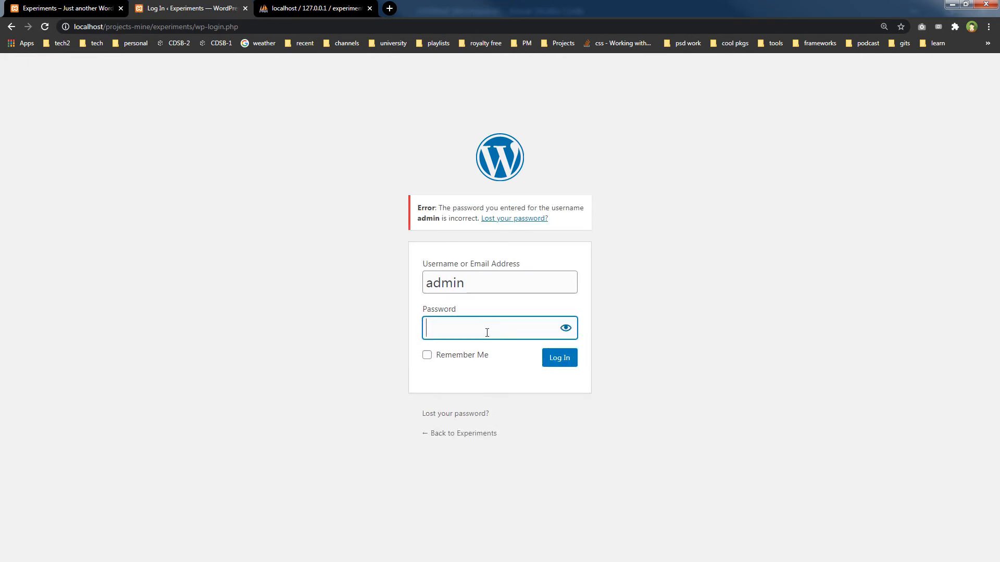
{"action": "key", "text": "ctrl+v"}
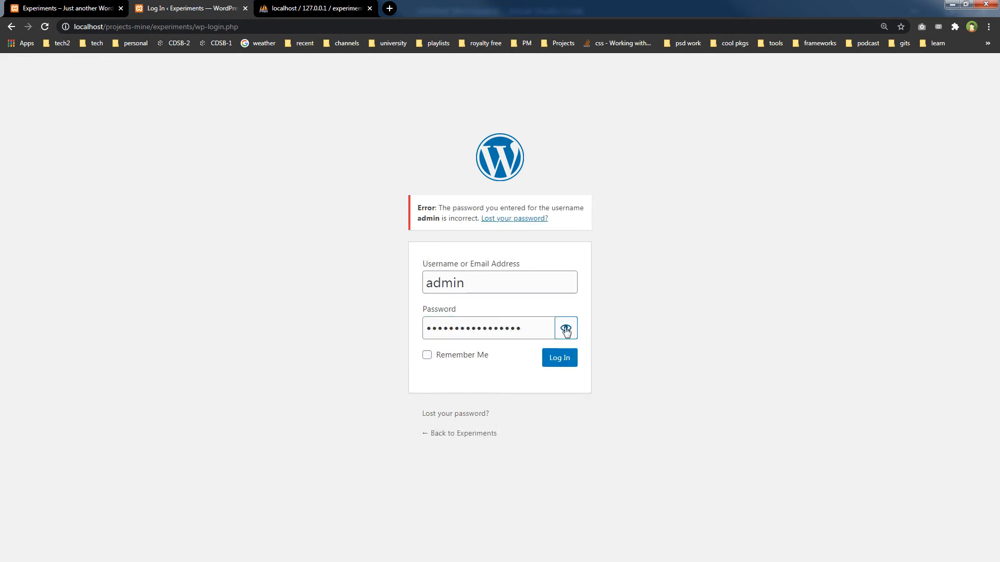
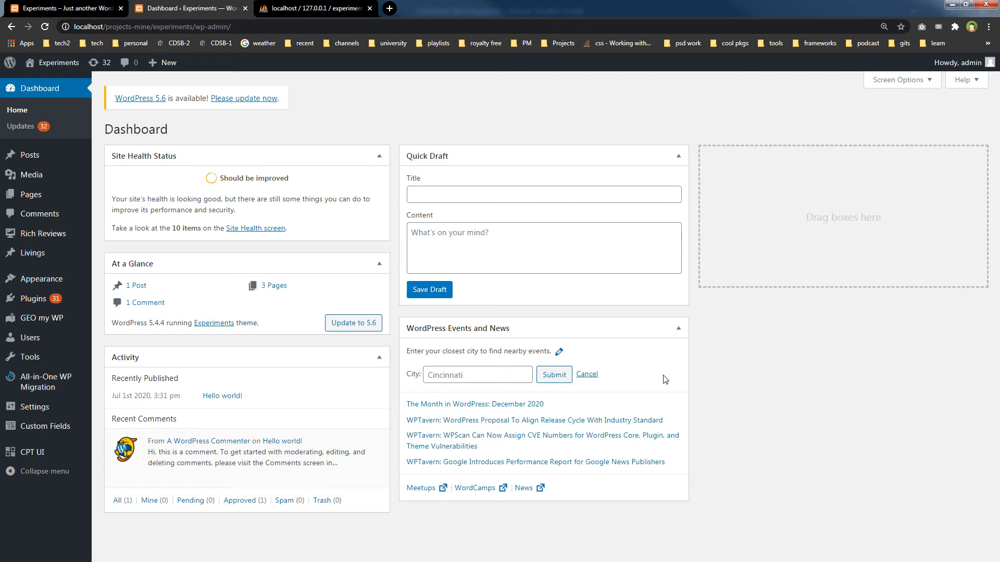
Switch from the WordPress dashboard back to the phpMyAdmin wp_users table
{"action": "left_click", "coordinate": [292, 12]}
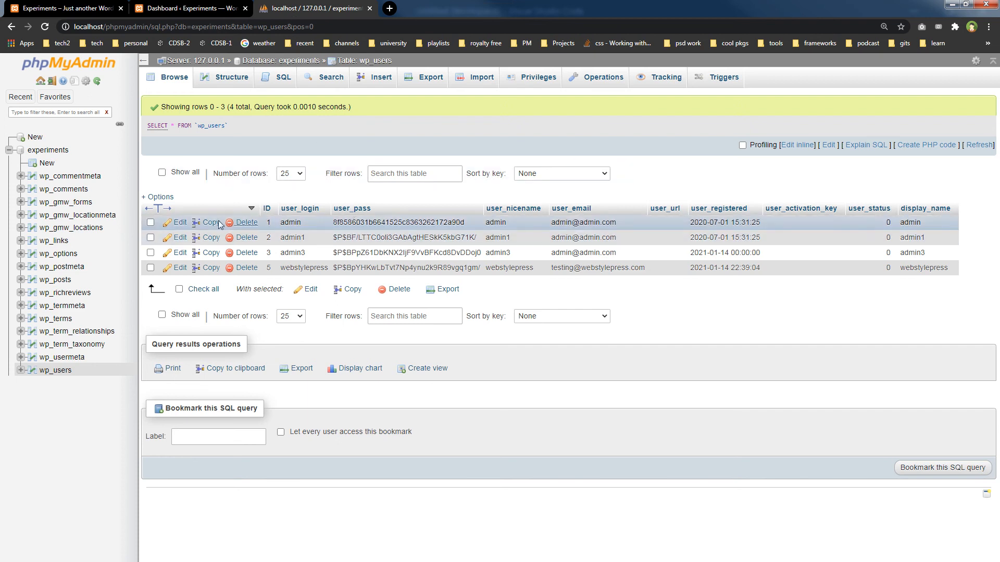
Edit the admin (ID 1) row, select its stored password hash, and show the user_pass Function choices
{"action": "left_click", "coordinate": [179, 222]}
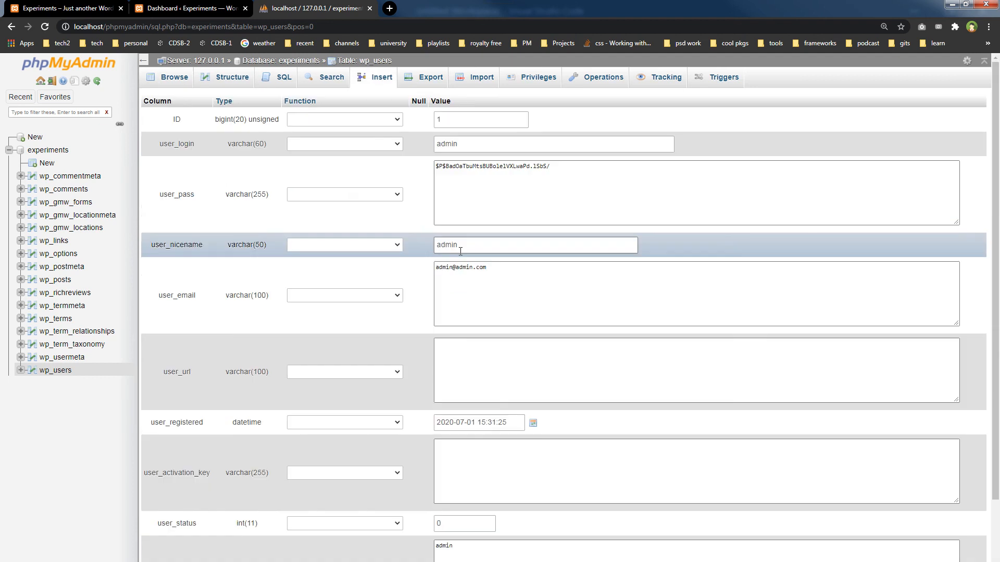
{"action": "left_click_drag", "start_coordinate": [568, 167], "coordinate": [425, 171]}
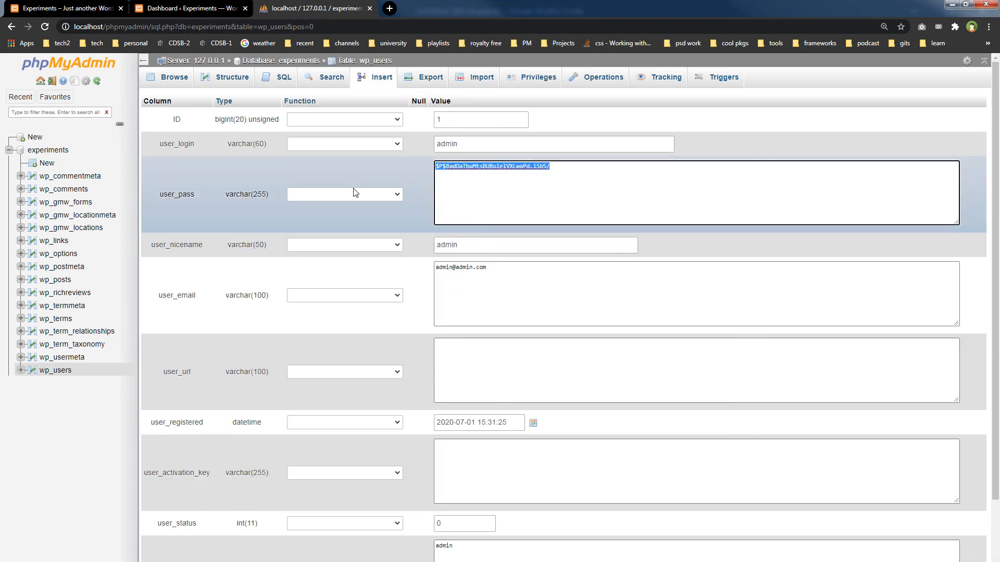
{"action": "left_click", "coordinate": [341, 197]}
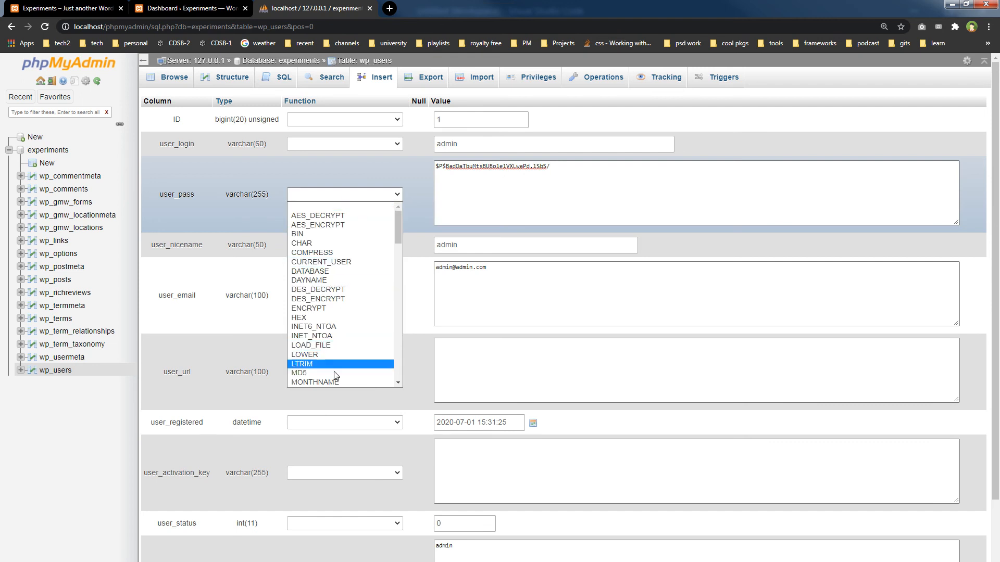